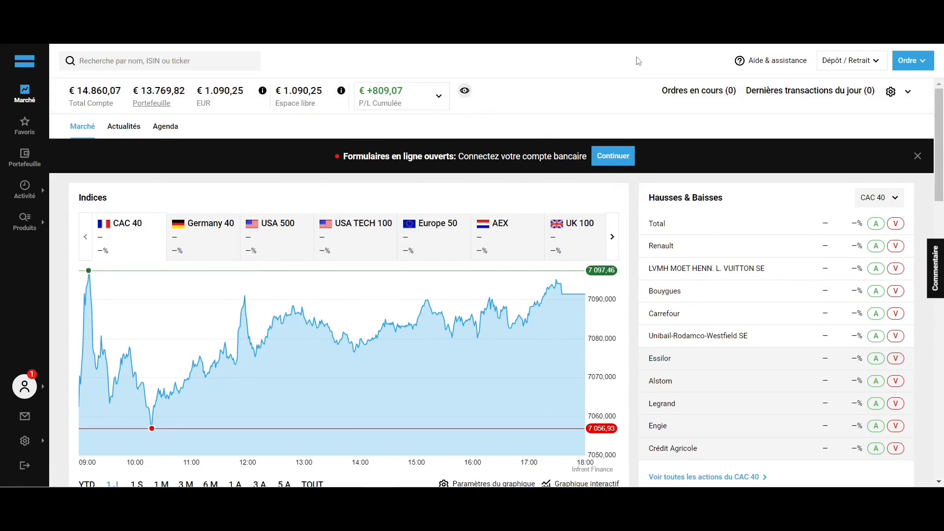
# - Check the available deposit and withdrawal options for the account
pyautogui.click(795, 68)
pyautogui.click(842, 65)
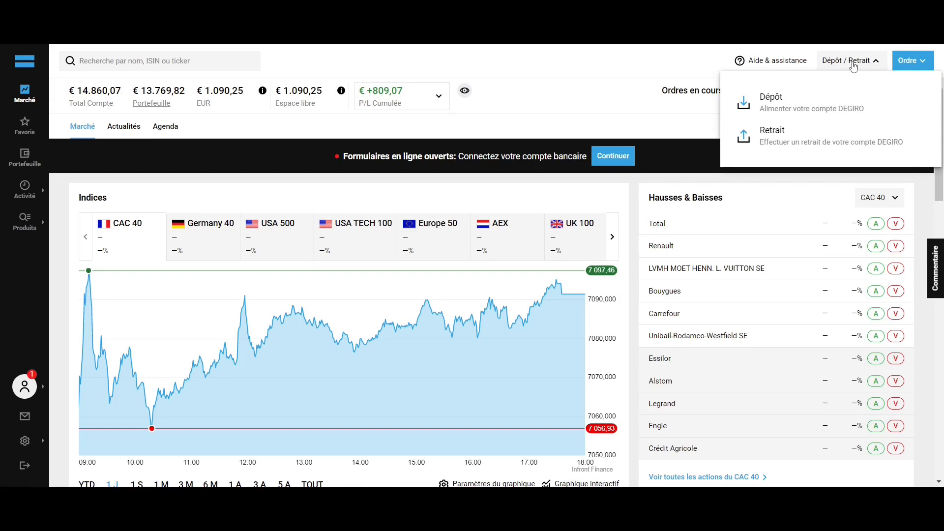
pyautogui.click(854, 64)
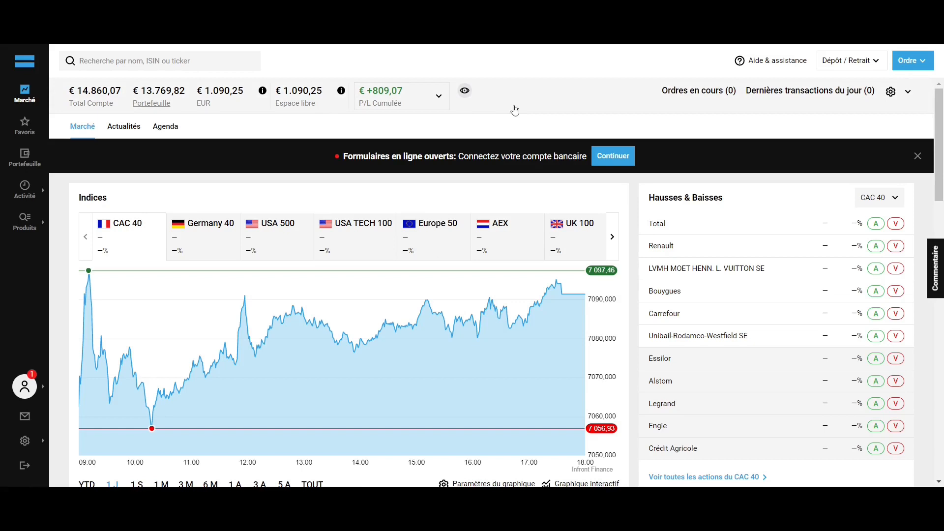
# - Look through the market page's latest news, economic agenda, currencies and futures
pyautogui.scroll(-5, 629, 202)
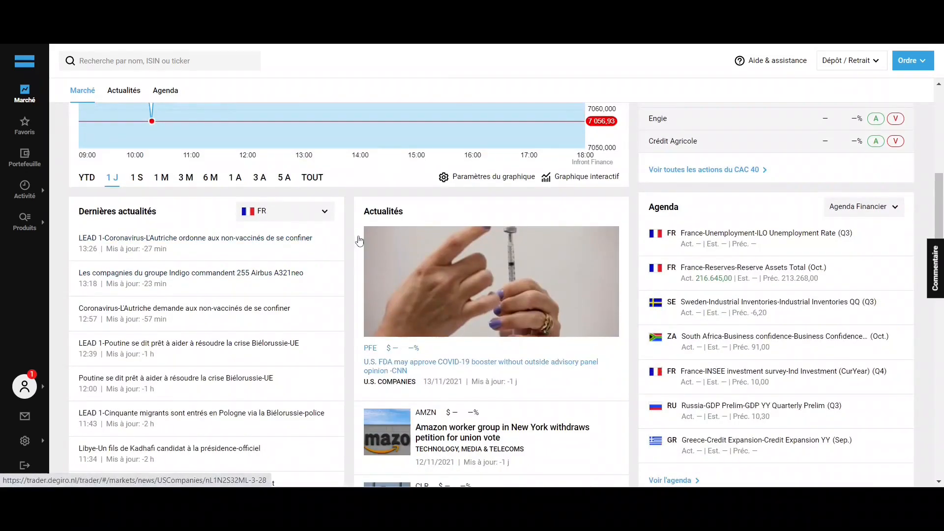
pyautogui.scroll(-5, 325, 243)
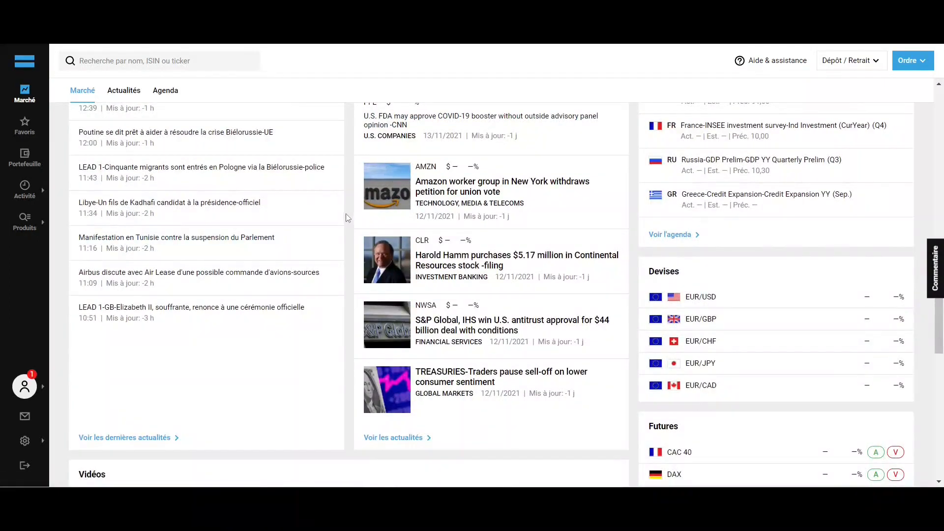
pyautogui.scroll(10, 346, 213)
# - Open the favourites list and look through the stocks saved in it
pyautogui.click(27, 130)
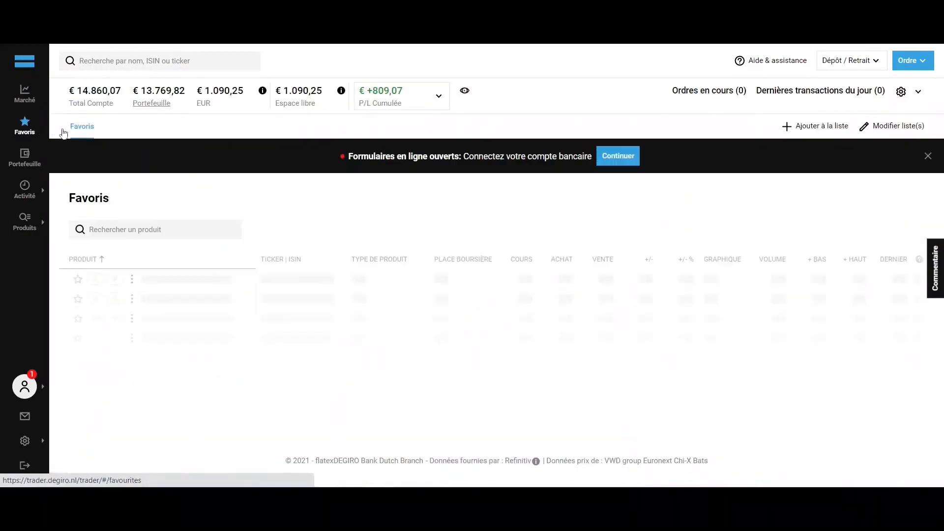
pyautogui.scroll(-3, 272, 193)
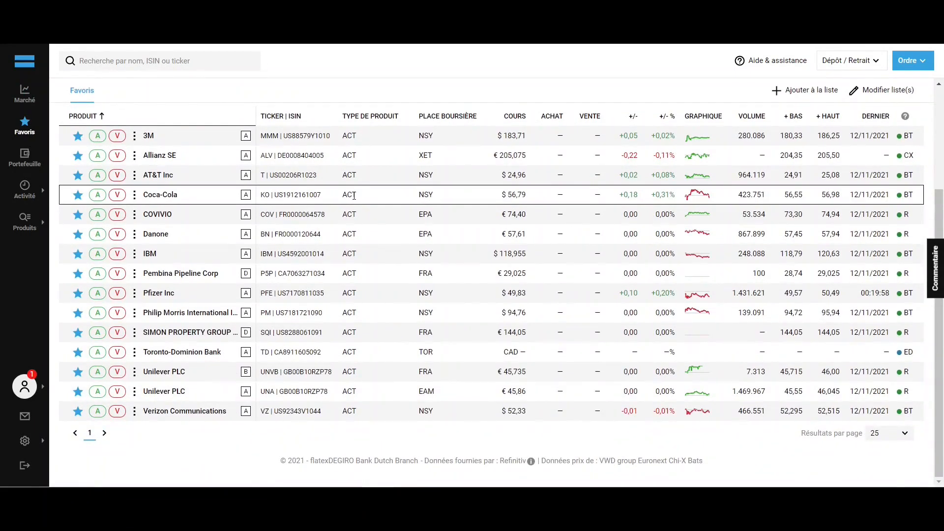
pyautogui.scroll(3, 355, 196)
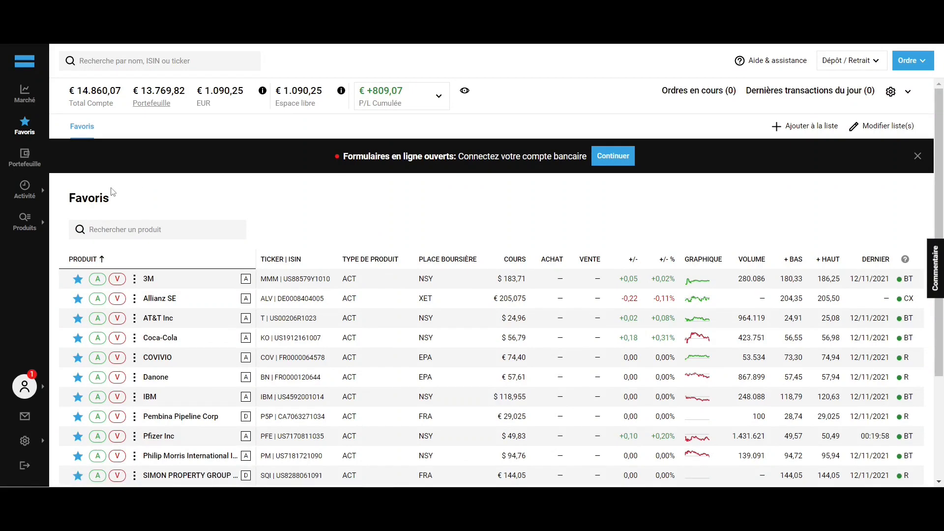
# - Browse the stock products and list all shares for France
pyautogui.moveTo(21, 231)
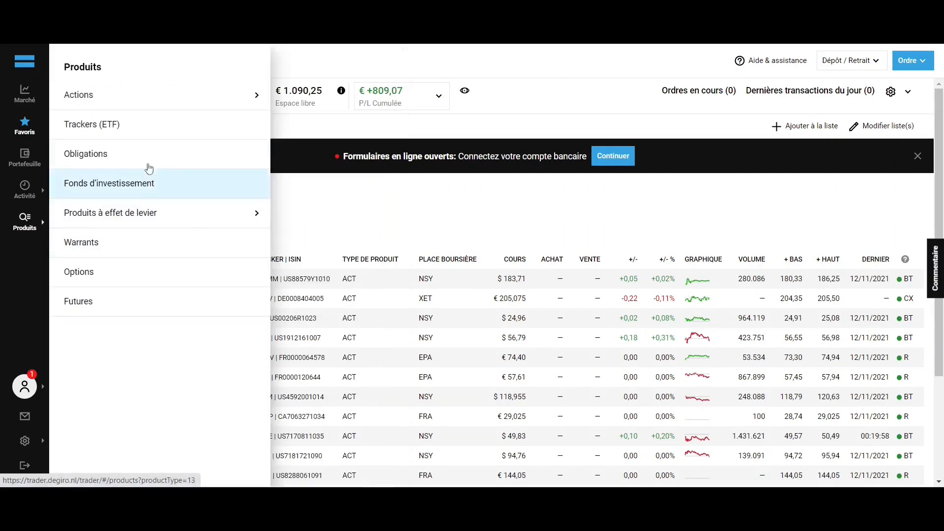
pyautogui.moveTo(169, 95)
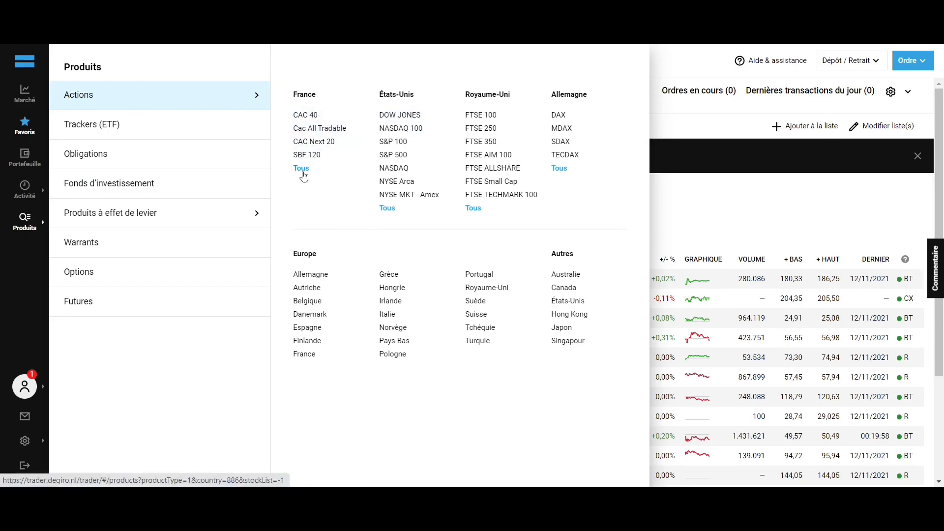
pyautogui.click(302, 170)
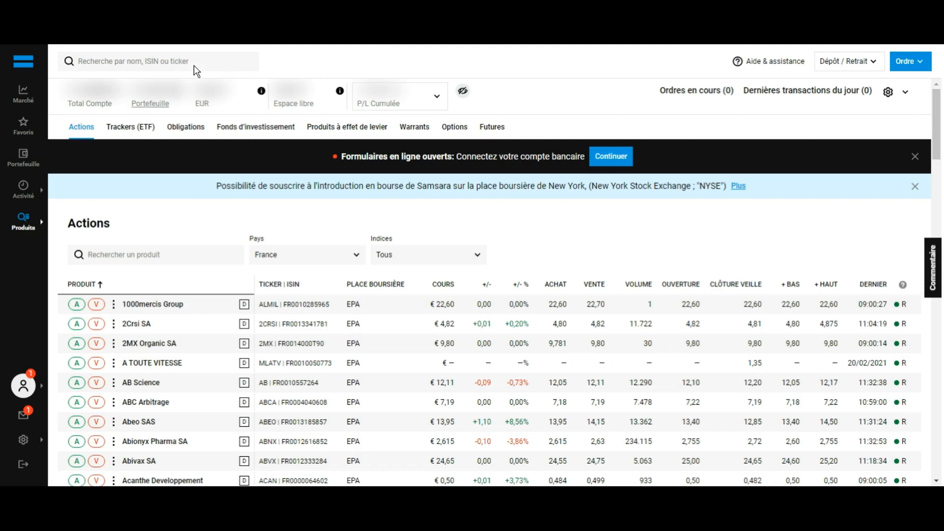
# - Search for Pernod Ricard and open the product page of its EPA-listed share
pyautogui.click(162, 67)
pyautogui.write('Pernod Ricard')
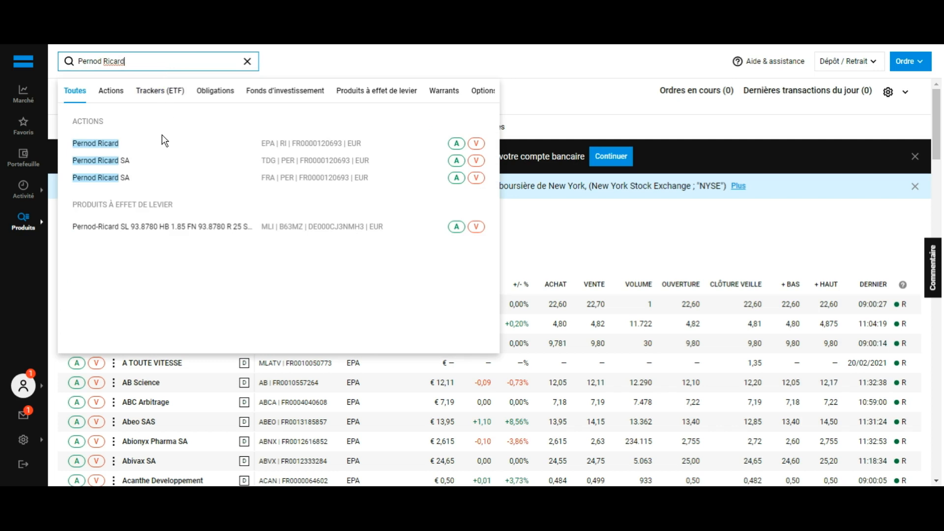
pyautogui.click(174, 148)
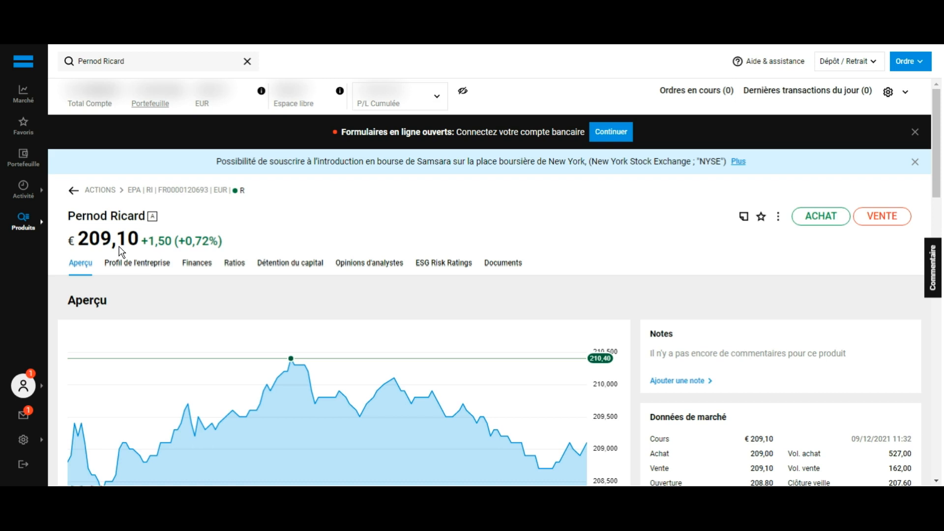
# - Examine Pernod Ricard's price chart, news, market data and finances, and return to the share's overview
pyautogui.scroll(-6, 120, 252)
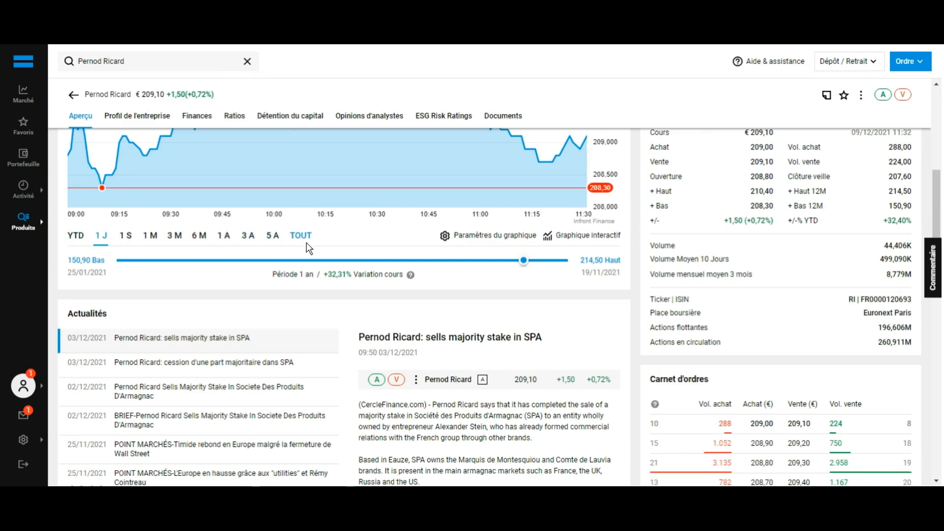
pyautogui.scroll(5, 282, 221)
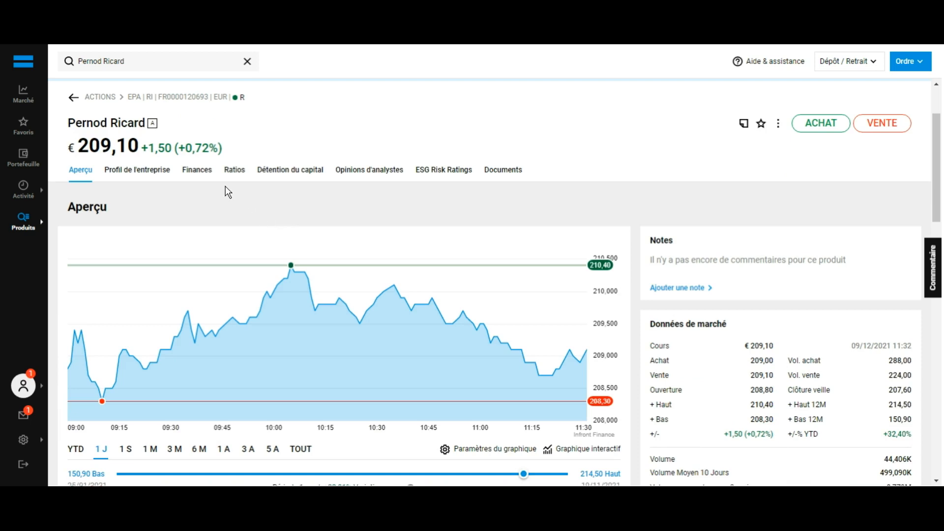
pyautogui.click(201, 170)
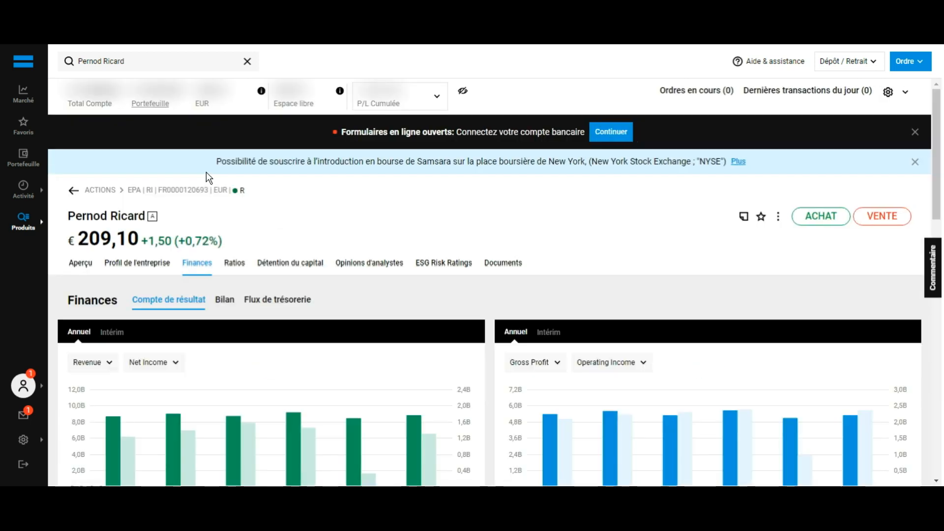
pyautogui.click(87, 269)
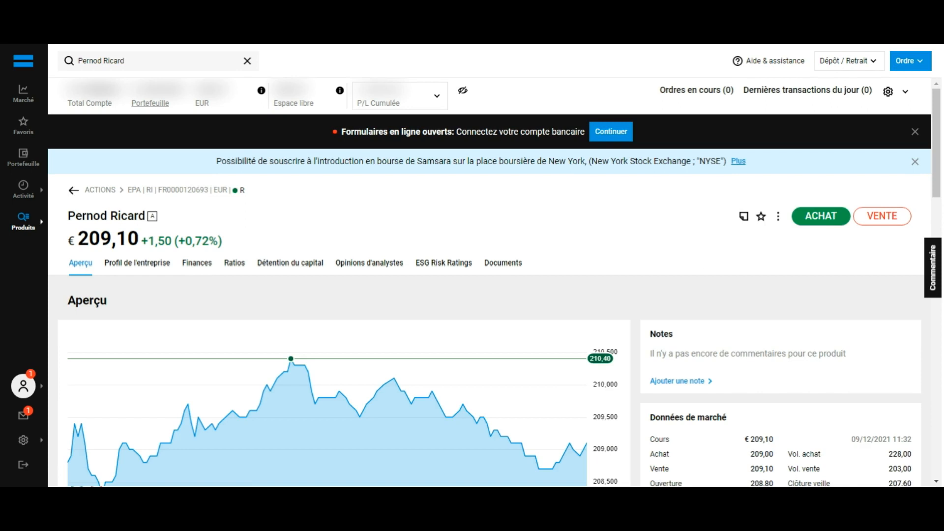
# - Prepare an "Au marché" buy order for 1 Pernod Ricard share and close it without placing it
pyautogui.click(838, 222)
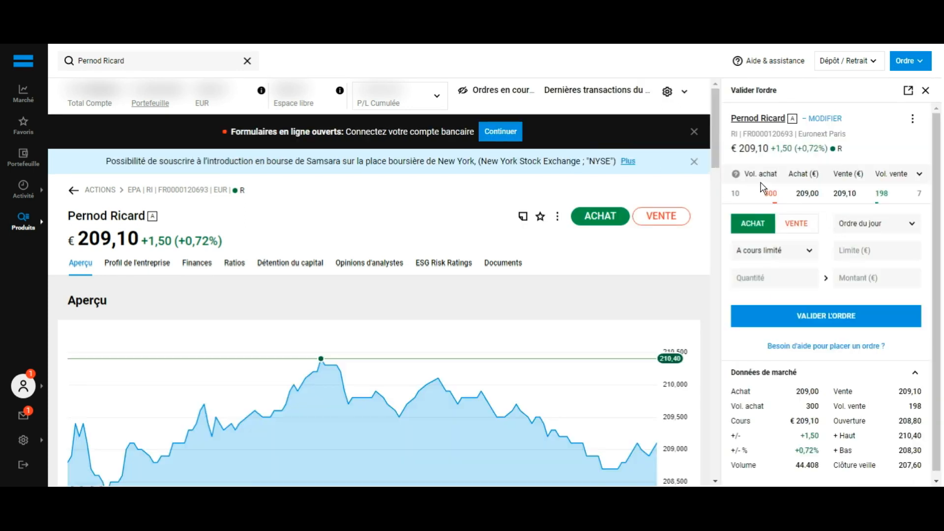
pyautogui.click(784, 254)
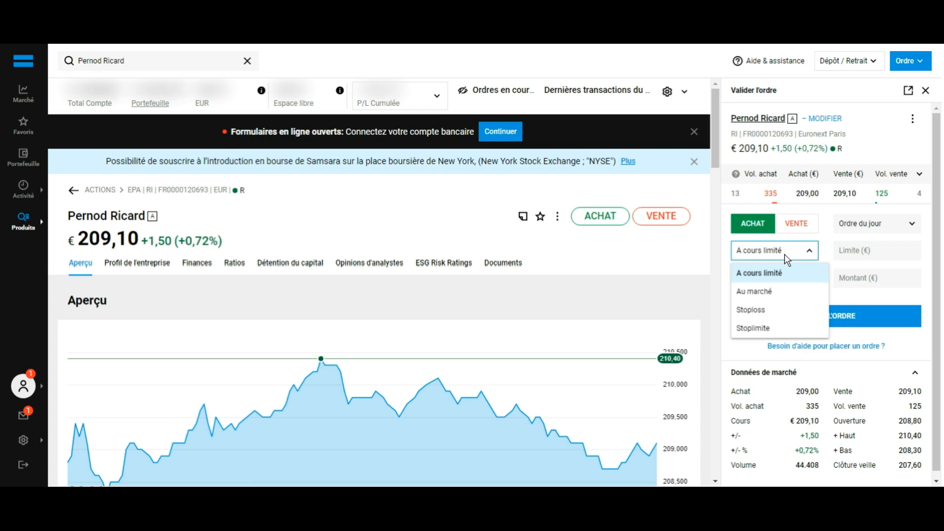
pyautogui.click(784, 292)
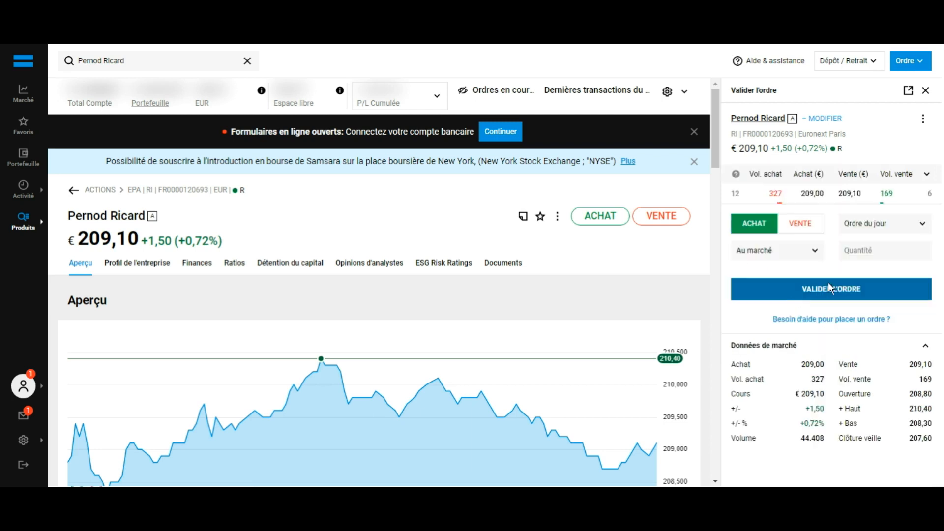
pyautogui.click(888, 257)
pyautogui.write('1')
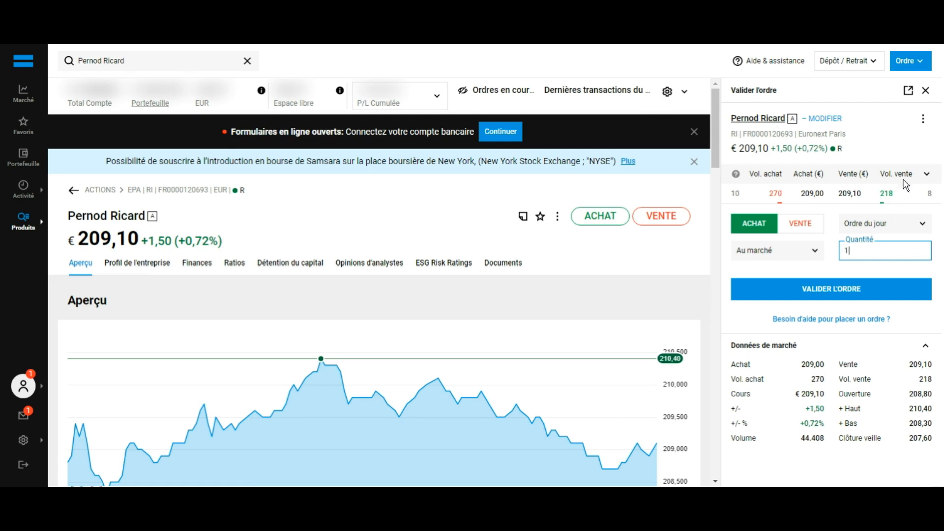
pyautogui.click(925, 90)
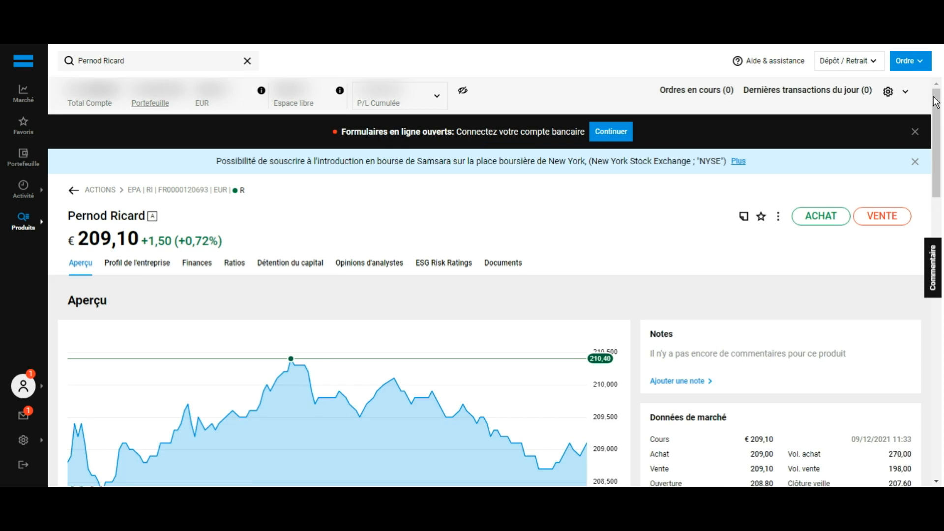
# - Open the portfolio and review the open positions, the FM compensation and the upcoming dividends
pyautogui.click(31, 171)
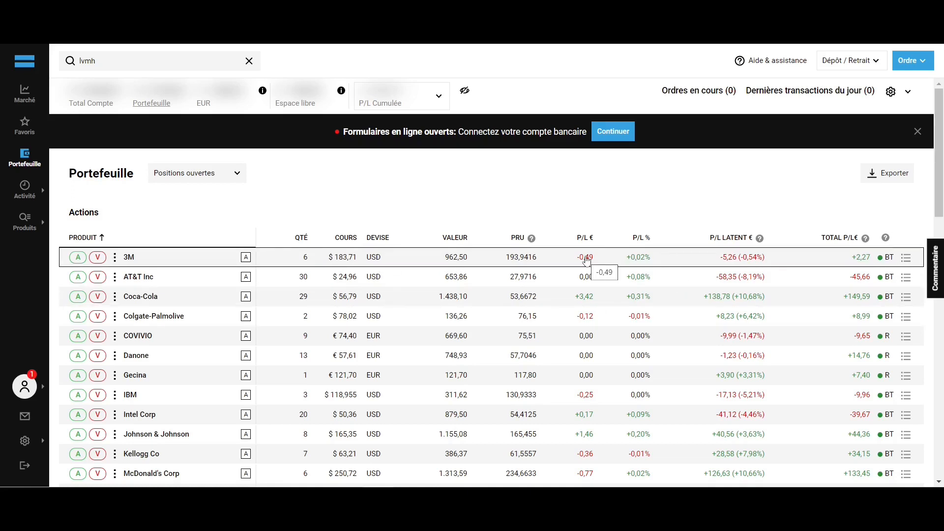
pyautogui.scroll(-9, 642, 242)
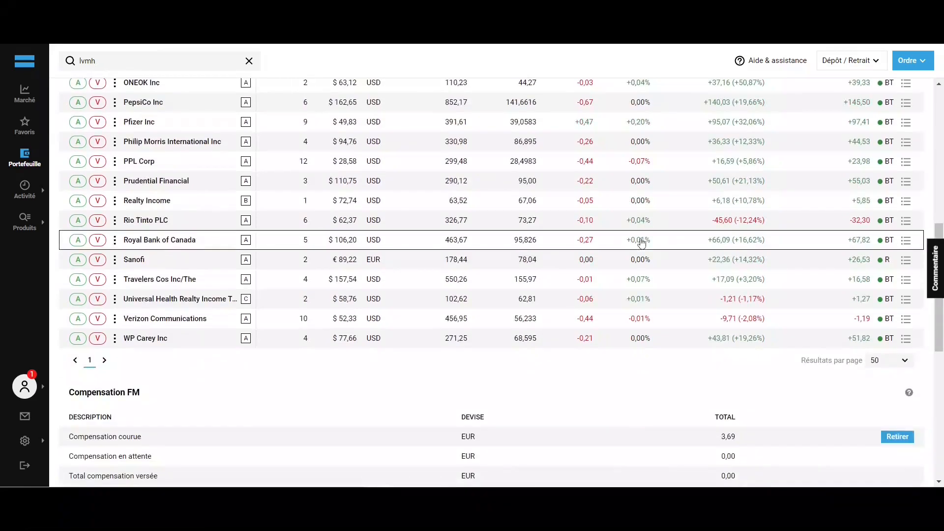
pyautogui.scroll(-8, 642, 242)
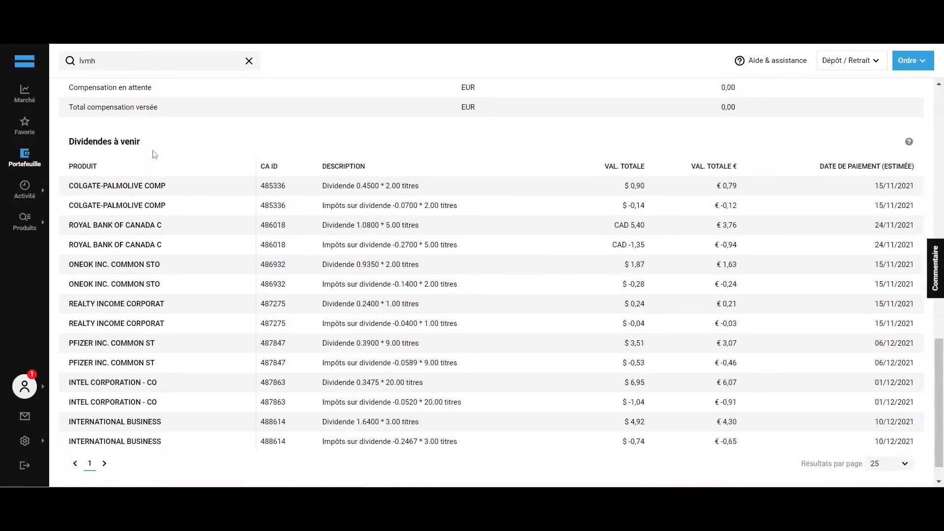
pyautogui.press('Home')
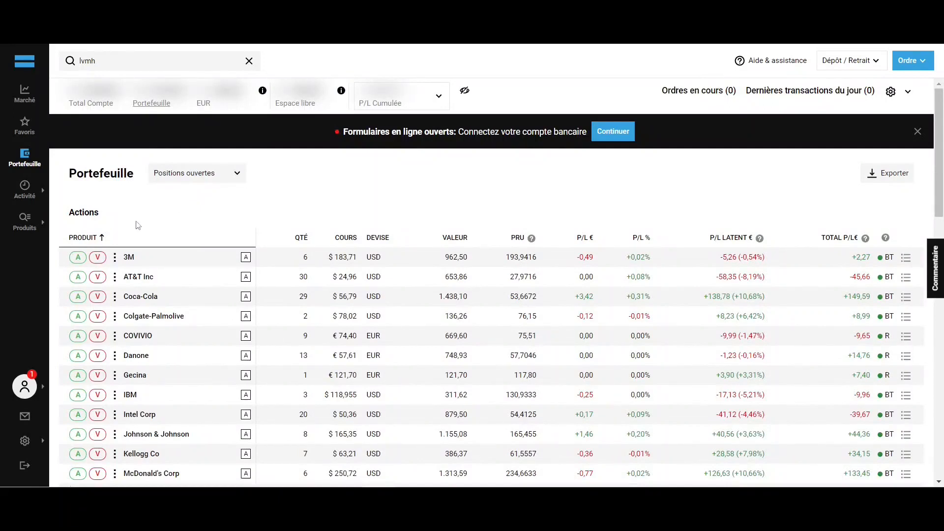
# - Prepare an "Au marché" sell order for 1 share of the 3M position in the portfolio
pyautogui.click(98, 258)
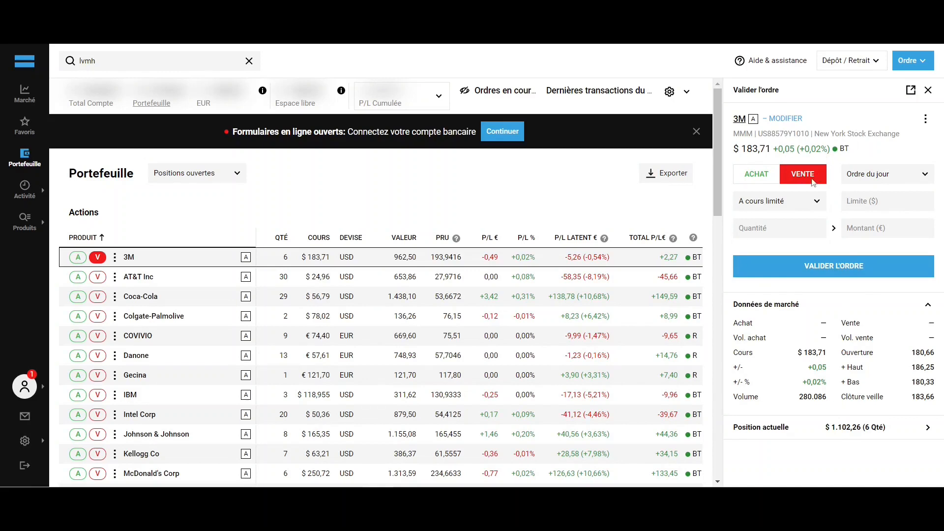
pyautogui.click(805, 205)
pyautogui.click(791, 242)
pyautogui.click(792, 245)
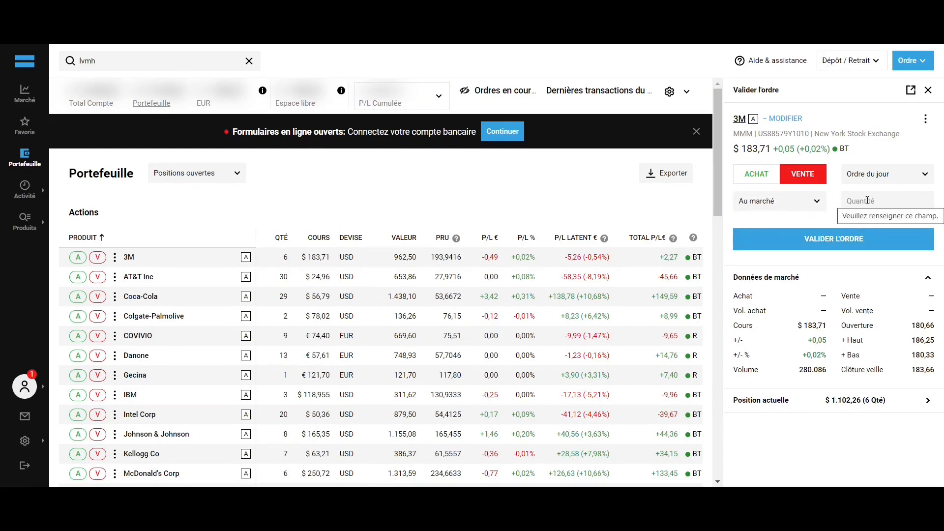
pyautogui.click(867, 200)
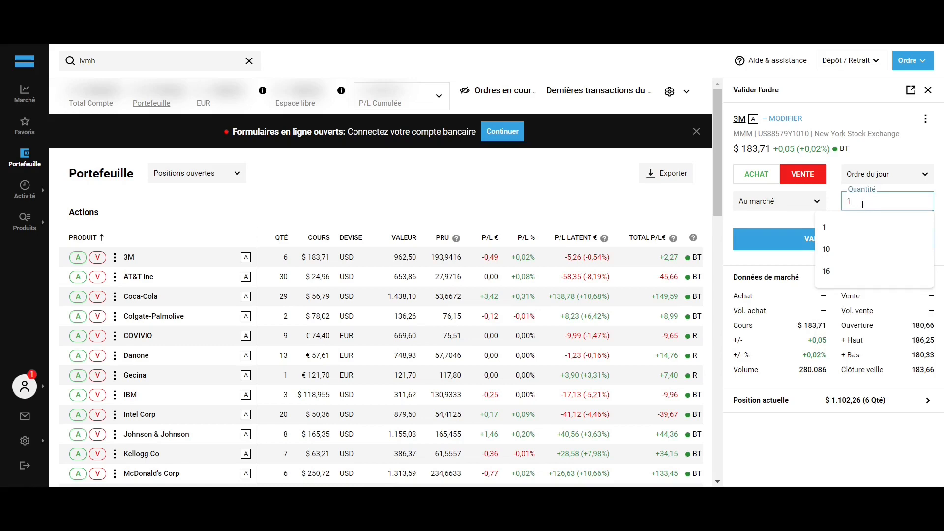
pyautogui.click(825, 216)
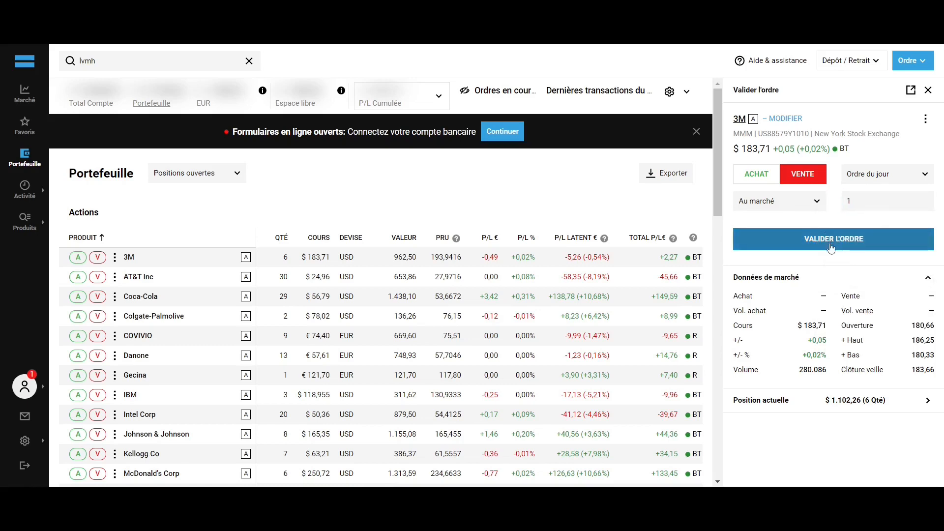